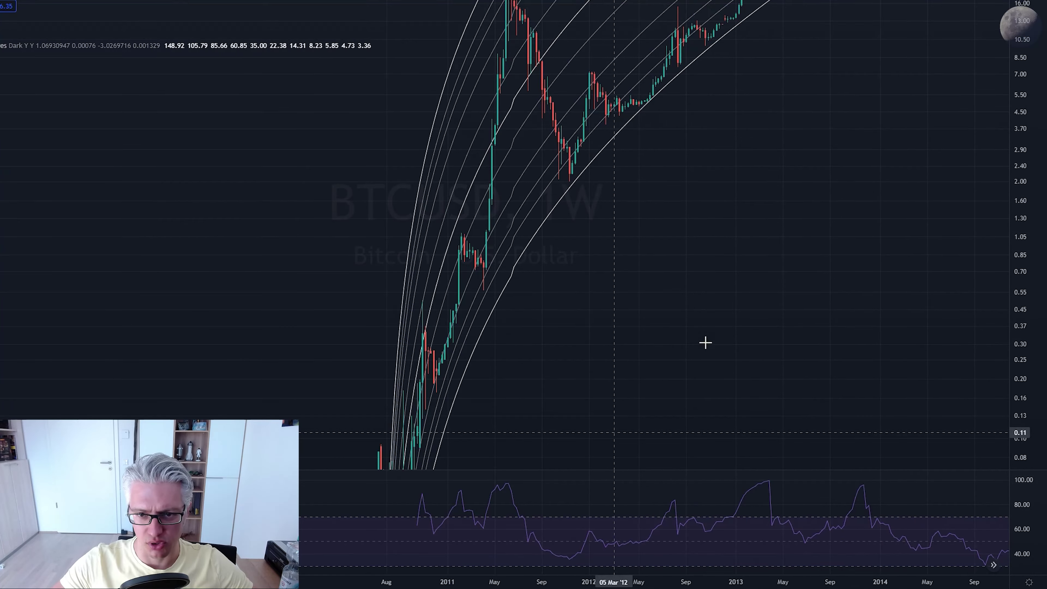
# - Pan the weekly BTCUSD chart forward until the 2021–2022 price channel is centred
pyautogui.moveTo(927, 145); pyautogui.dragTo(657, 338)
pyautogui.moveTo(885, 149); pyautogui.dragTo(837, 318)
pyautogui.moveTo(970, 216); pyautogui.dragTo(712, 340)
pyautogui.hscroll(20, 815, 280)
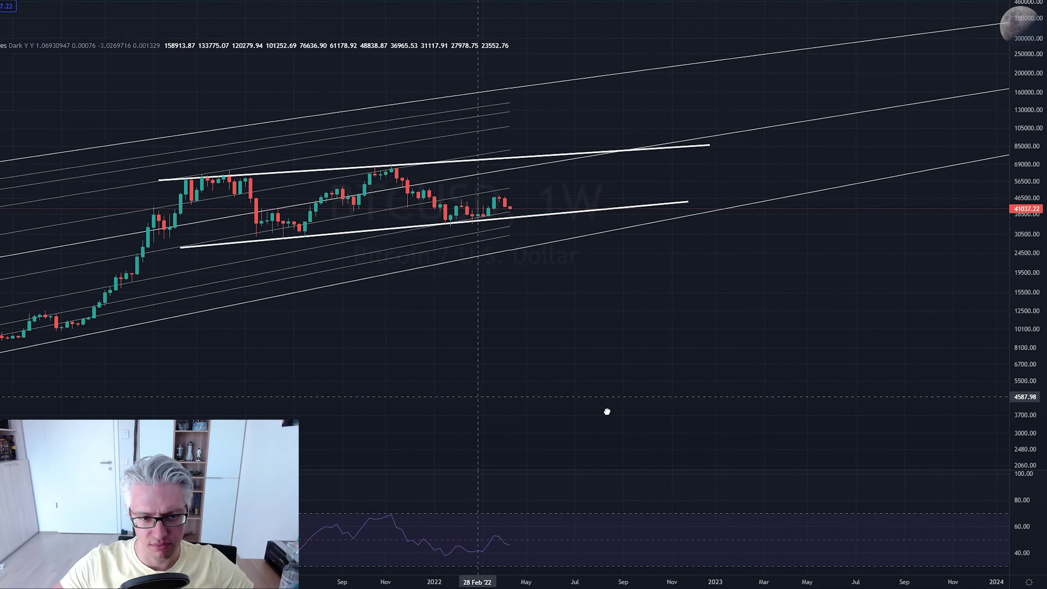
pyautogui.scroll(5, 893, 379)
pyautogui.moveTo(893, 378); pyautogui.dragTo(739, 411)
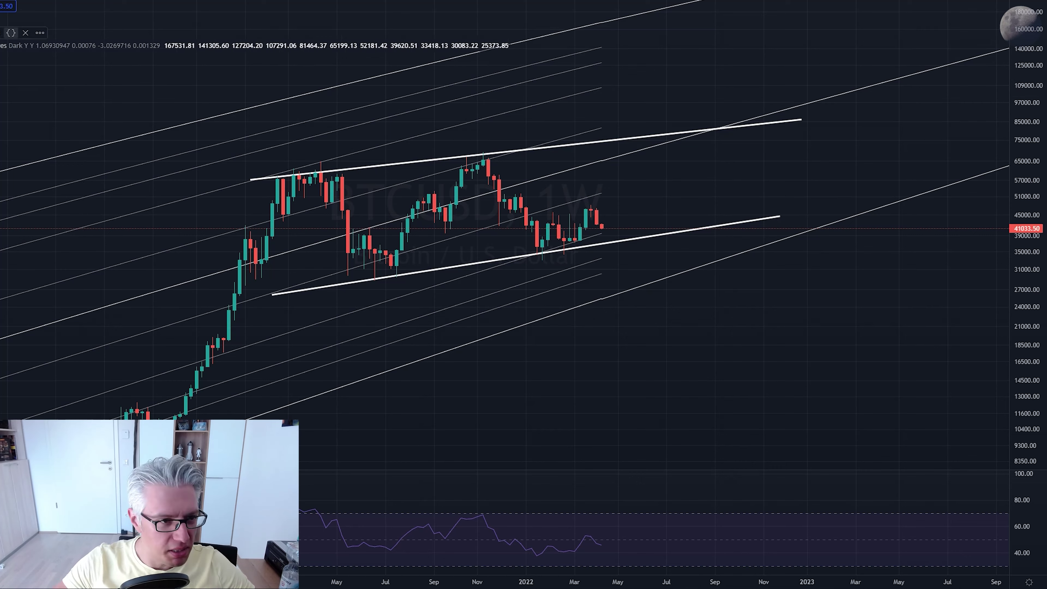
# - Switch the chart to daily candles and compress the price scale around the channel
pyautogui.click(6, 1)
pyautogui.click(33, 232)
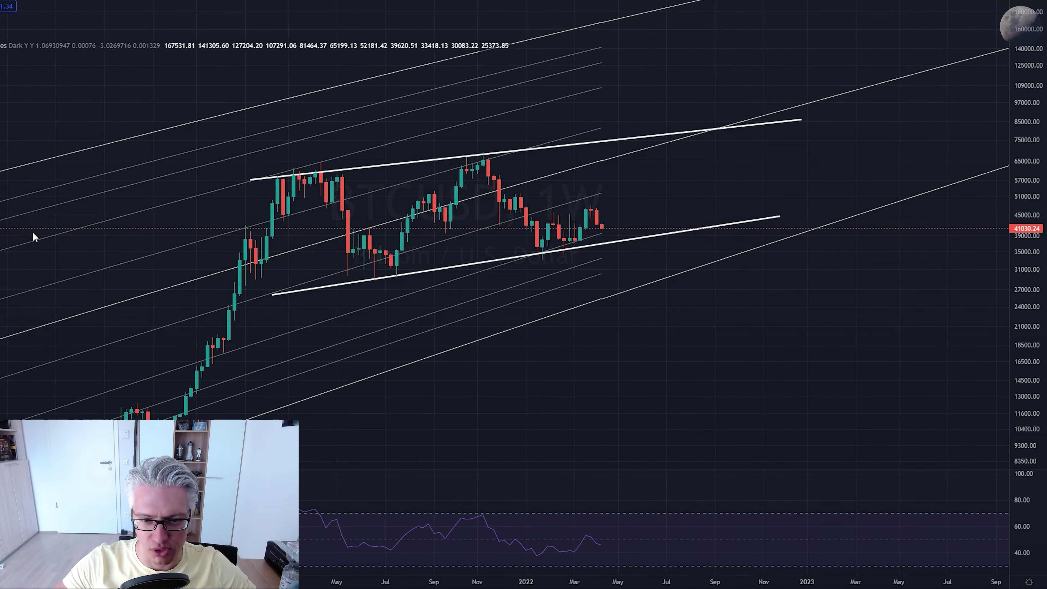
pyautogui.scroll(5, 554, 412)
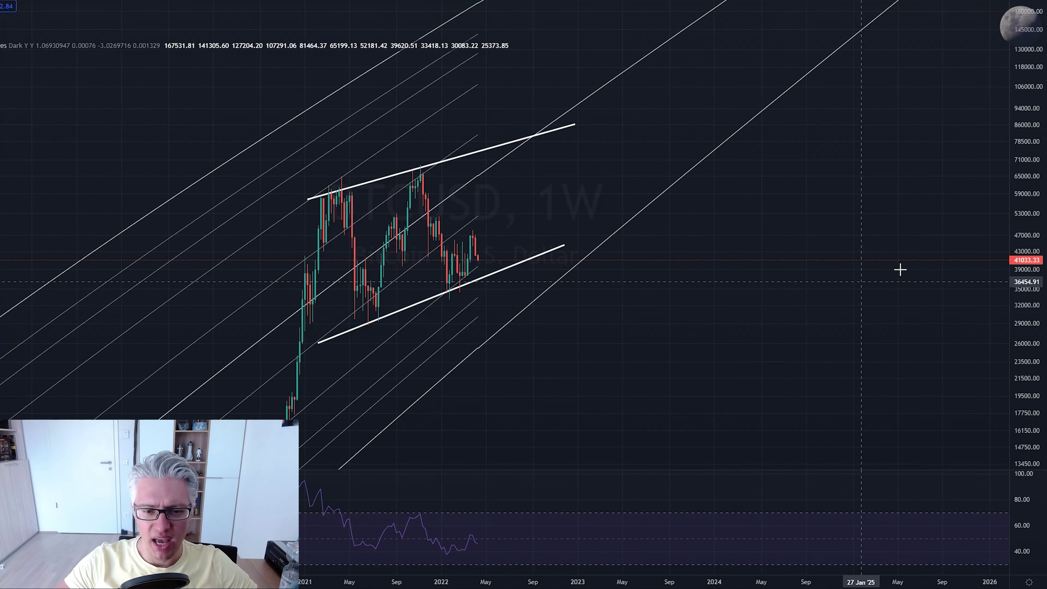
pyautogui.moveTo(1017, 200); pyautogui.dragTo(1026, 419)
pyautogui.moveTo(511, 363); pyautogui.dragTo(738, 338)
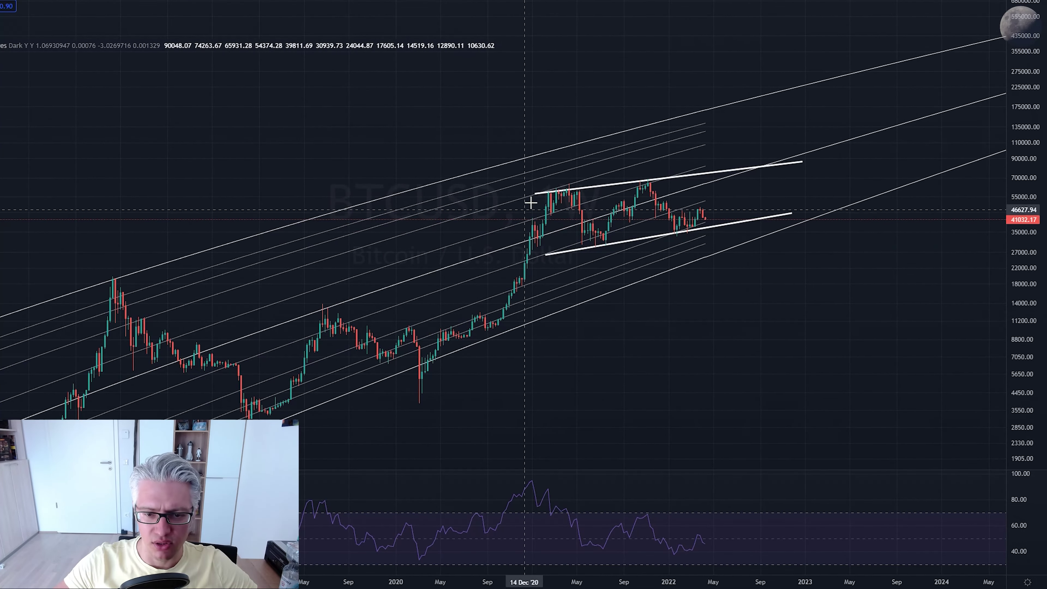
# - Stretch the daily price scale vertically and recentre the channel in view
pyautogui.scroll(2, 762, 304)
pyautogui.moveTo(1026, 275); pyautogui.dragTo(1028, 182)
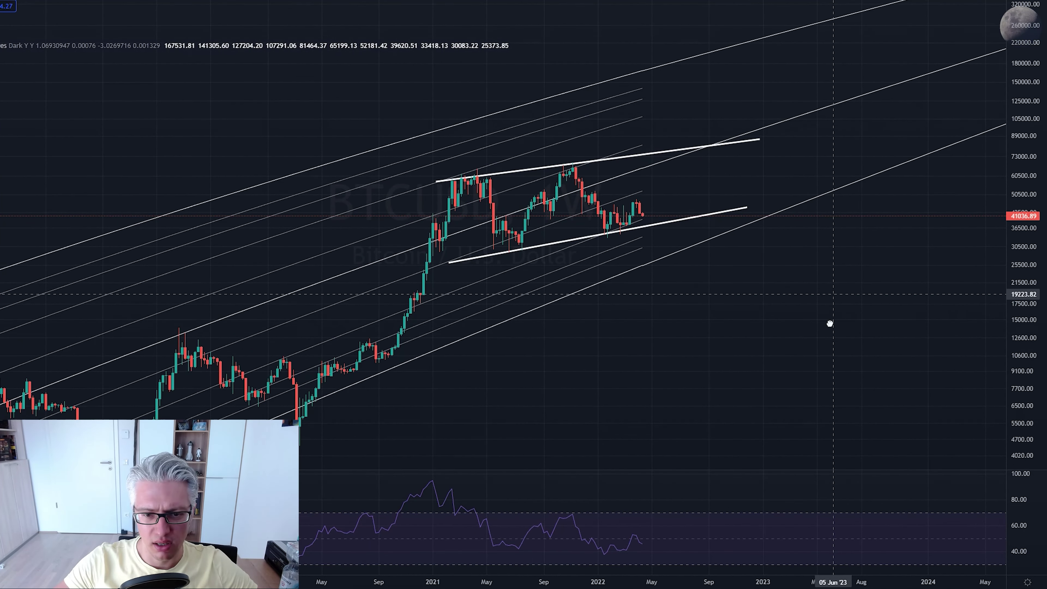
pyautogui.moveTo(829, 322); pyautogui.dragTo(829, 340)
pyautogui.scroll(1, 681, 373)
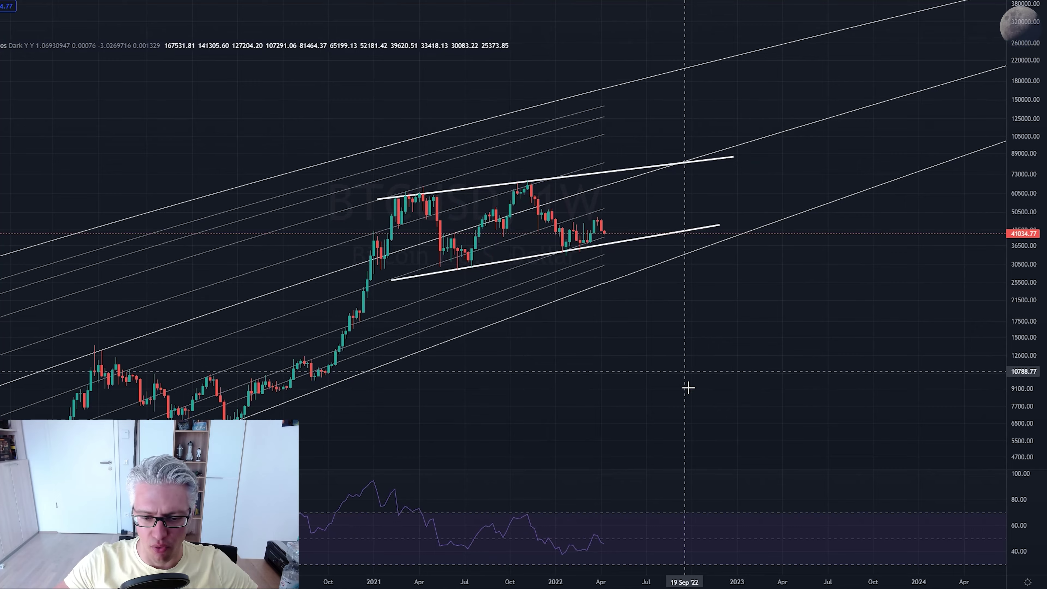
pyautogui.moveTo(687, 388); pyautogui.dragTo(704, 391)
pyautogui.moveTo(1022, 406); pyautogui.dragTo(1022, 379)
pyautogui.scroll(2, 898, 384)
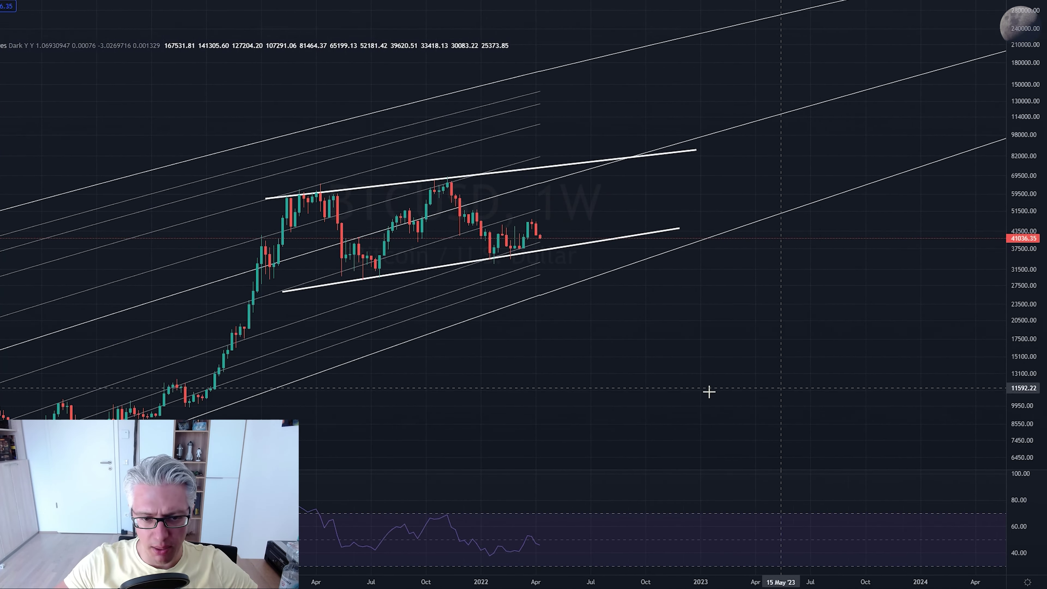
pyautogui.moveTo(708, 390); pyautogui.dragTo(679, 410)
pyautogui.scroll(-1, 807, 362)
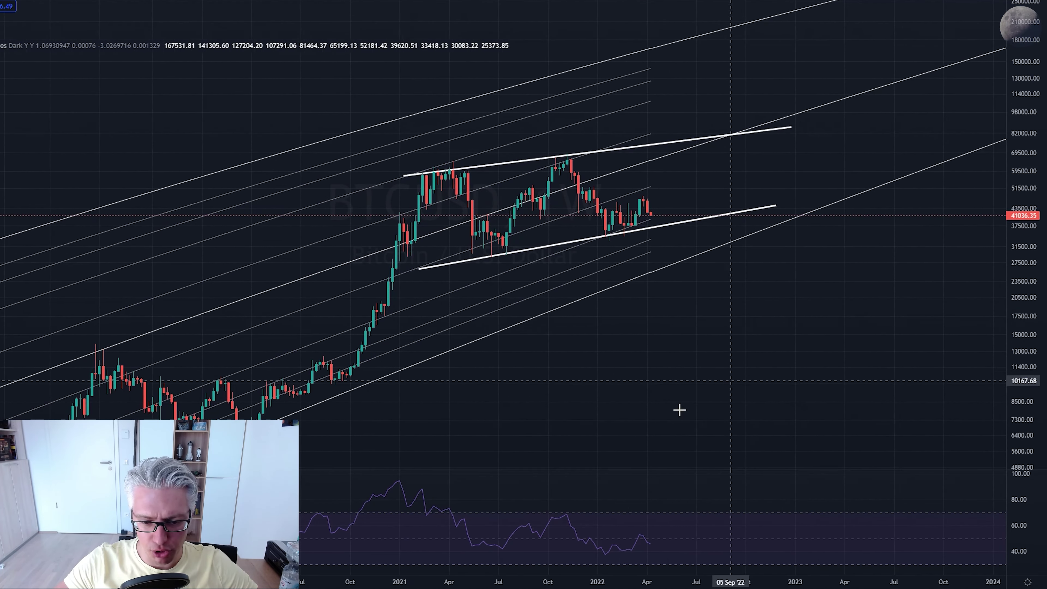
# - Draw and delete a trial RSI trend line from July 2021 to January 2022, then reselect daily candles
pyautogui.click(497, 549)
pyautogui.click(612, 555)
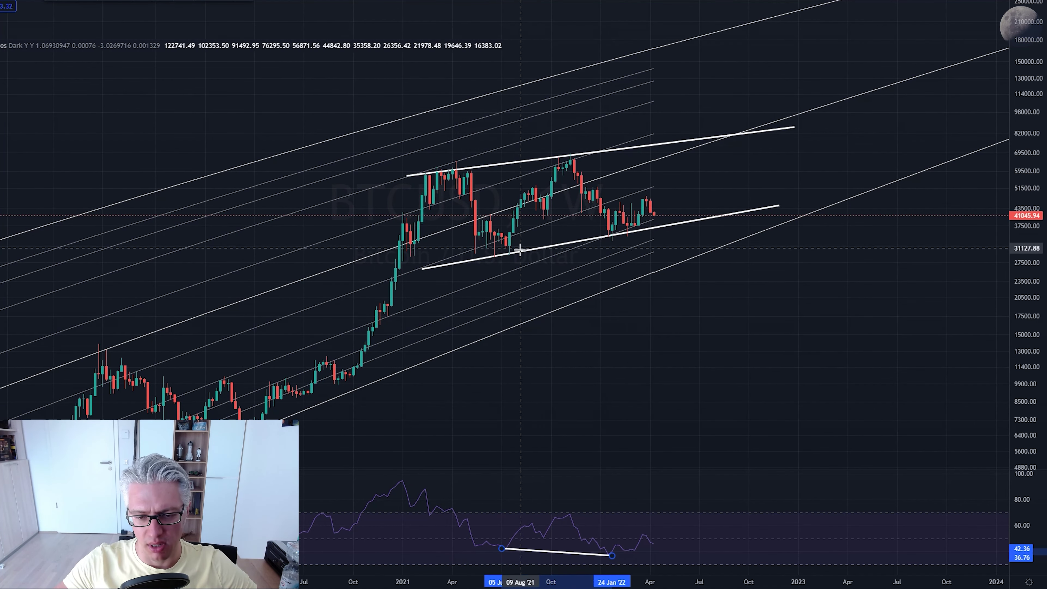
pyautogui.click(768, 415)
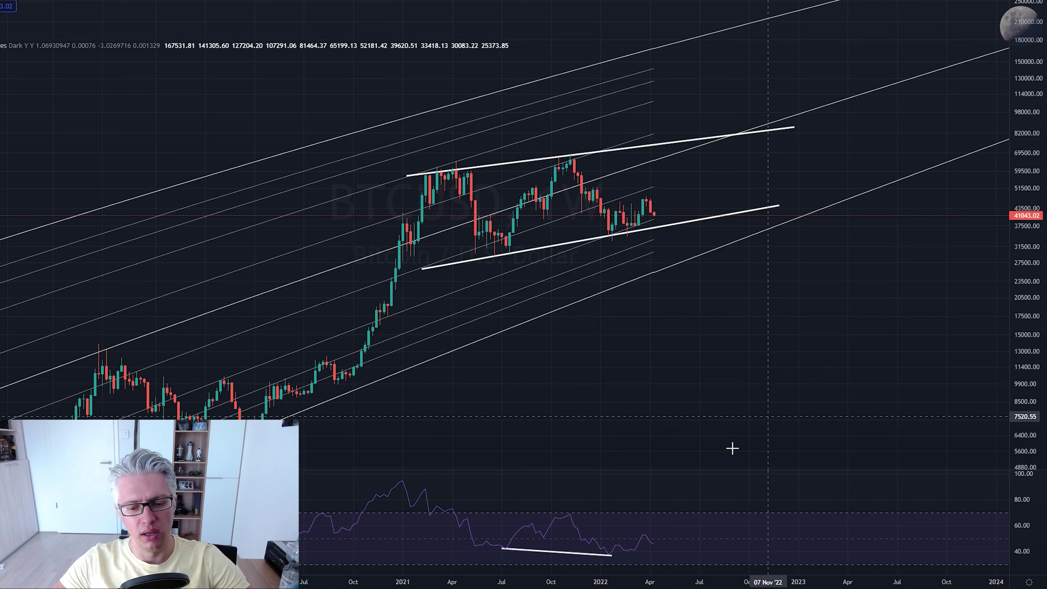
pyautogui.click(585, 553)
pyautogui.press('Delete')
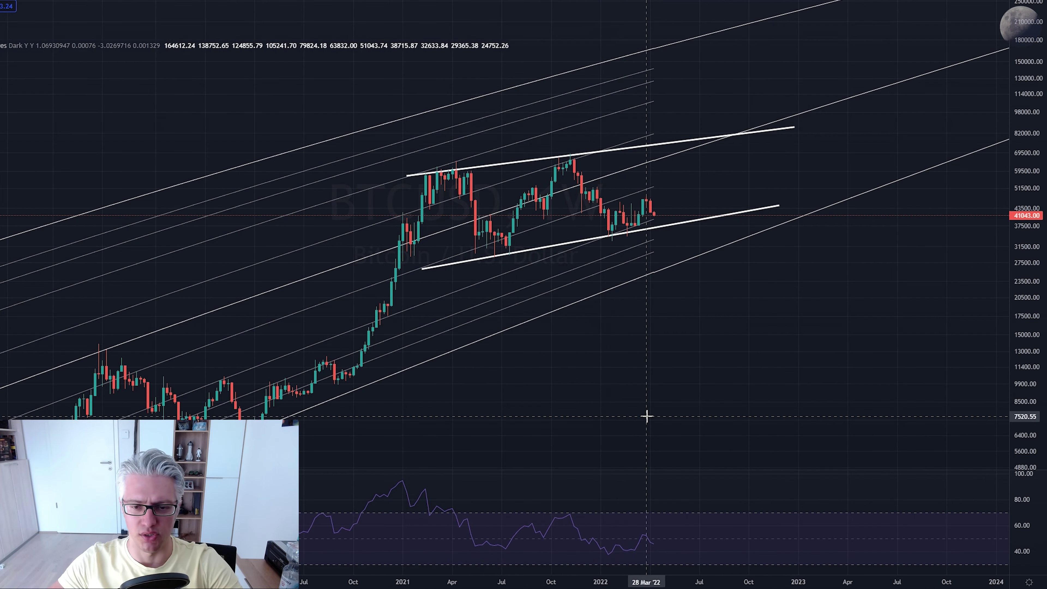
pyautogui.click(49, 281)
# - Stretch and pan the daily chart to show price near 41,040 with future dates into 2023
pyautogui.scroll(-13, 511, 254)
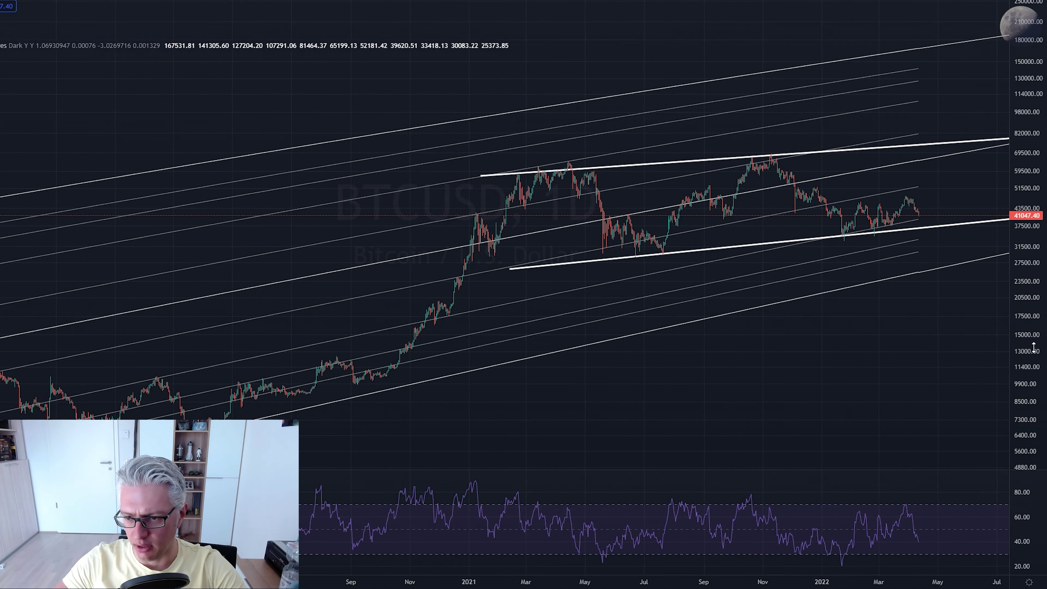
pyautogui.moveTo(1034, 347); pyautogui.dragTo(1006, 172)
pyautogui.scroll(6, 920, 309)
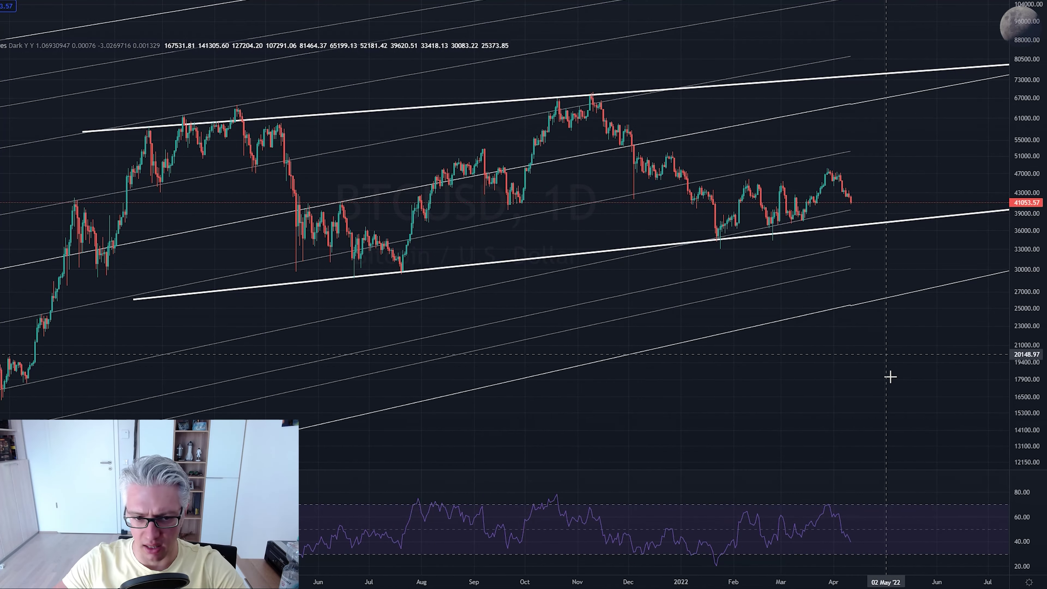
pyautogui.moveTo(889, 376); pyautogui.dragTo(807, 434)
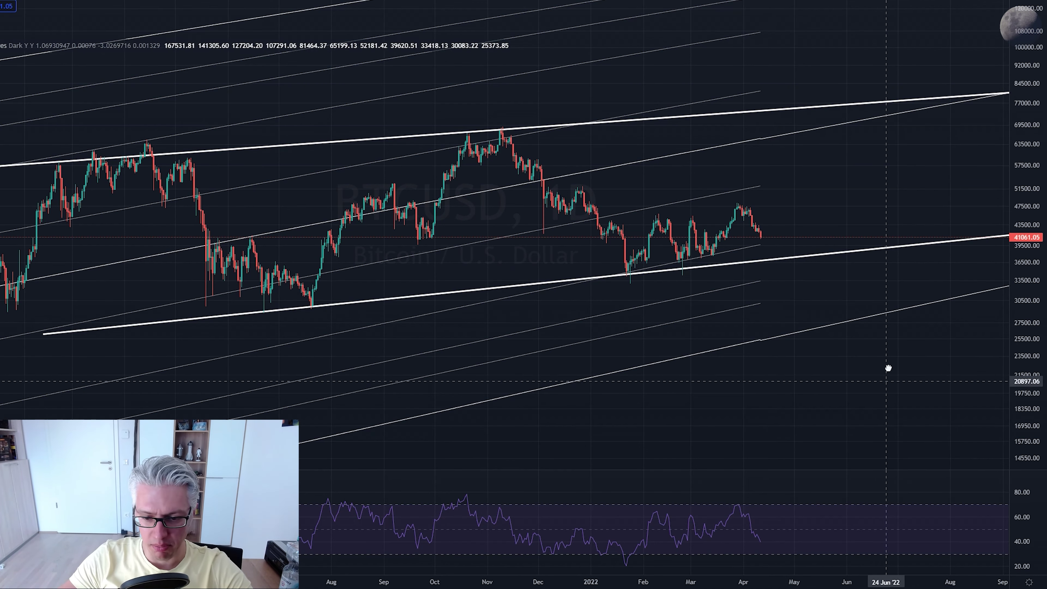
pyautogui.moveTo(885, 381); pyautogui.dragTo(889, 367)
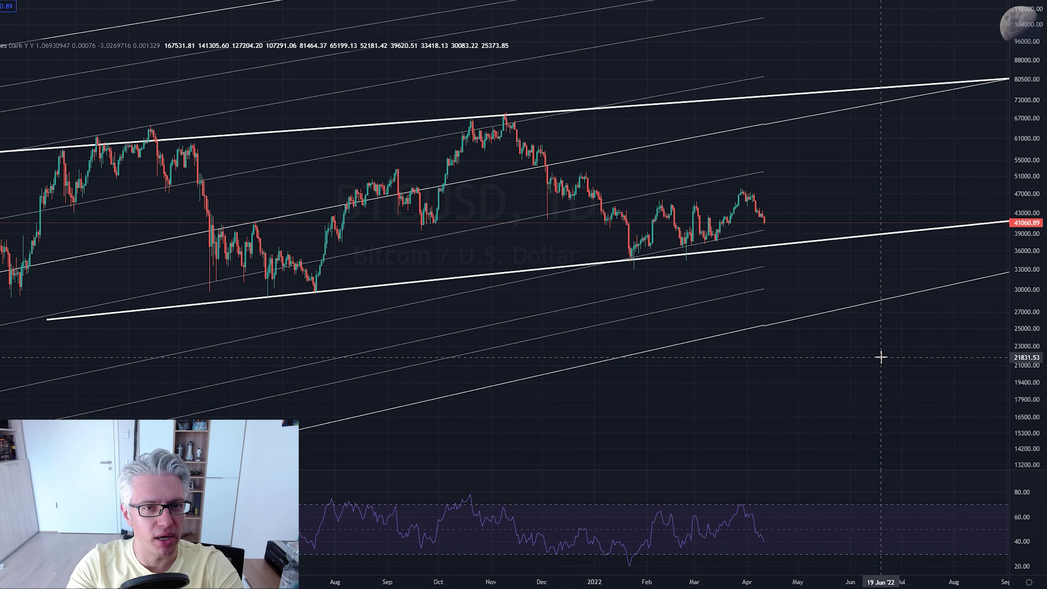
pyautogui.moveTo(880, 357); pyautogui.dragTo(827, 421)
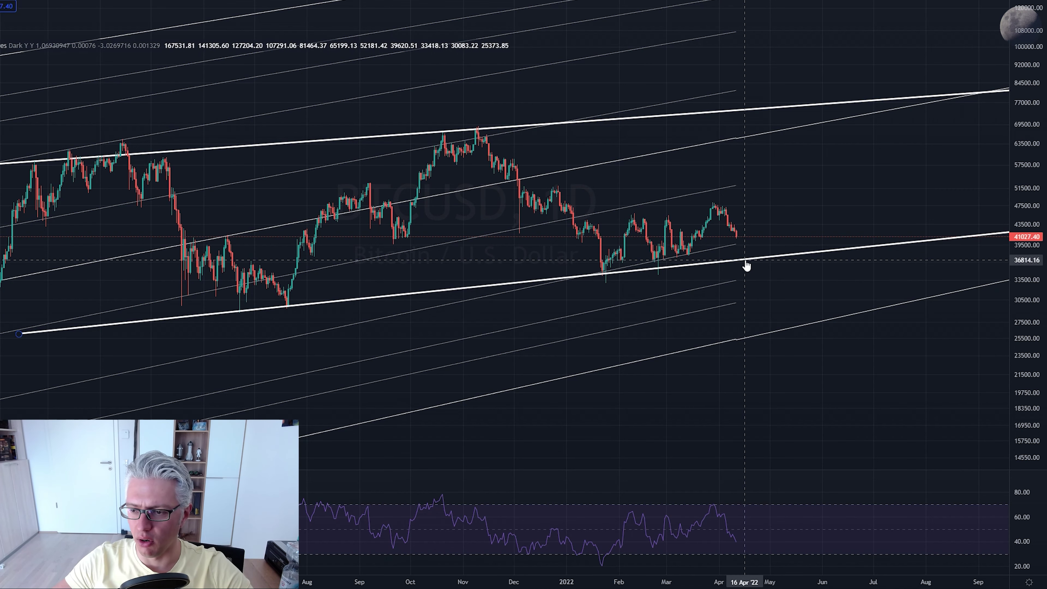
pyautogui.moveTo(849, 426); pyautogui.dragTo(832, 434)
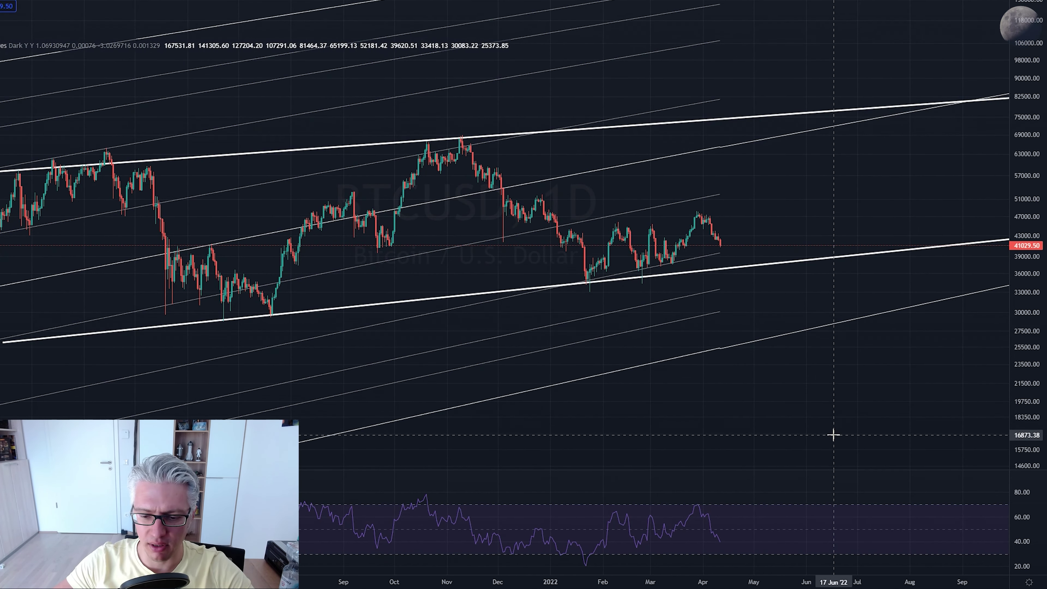
pyautogui.moveTo(1018, 392); pyautogui.dragTo(1033, 382)
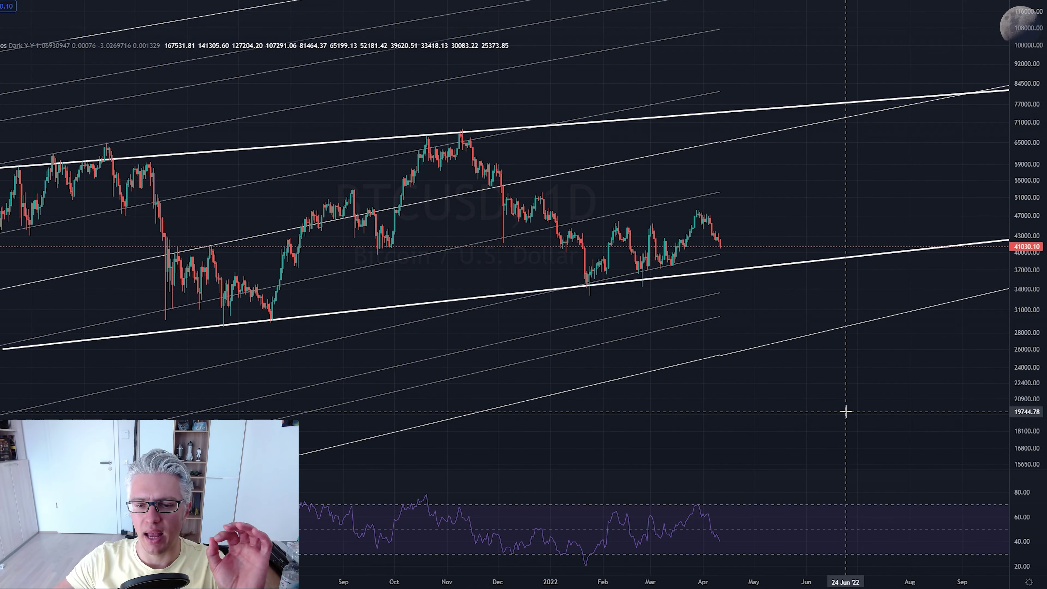
pyautogui.moveTo(845, 411); pyautogui.dragTo(734, 407)
pyautogui.scroll(1, 907, 401)
pyautogui.moveTo(1032, 376); pyautogui.dragTo(1033, 336)
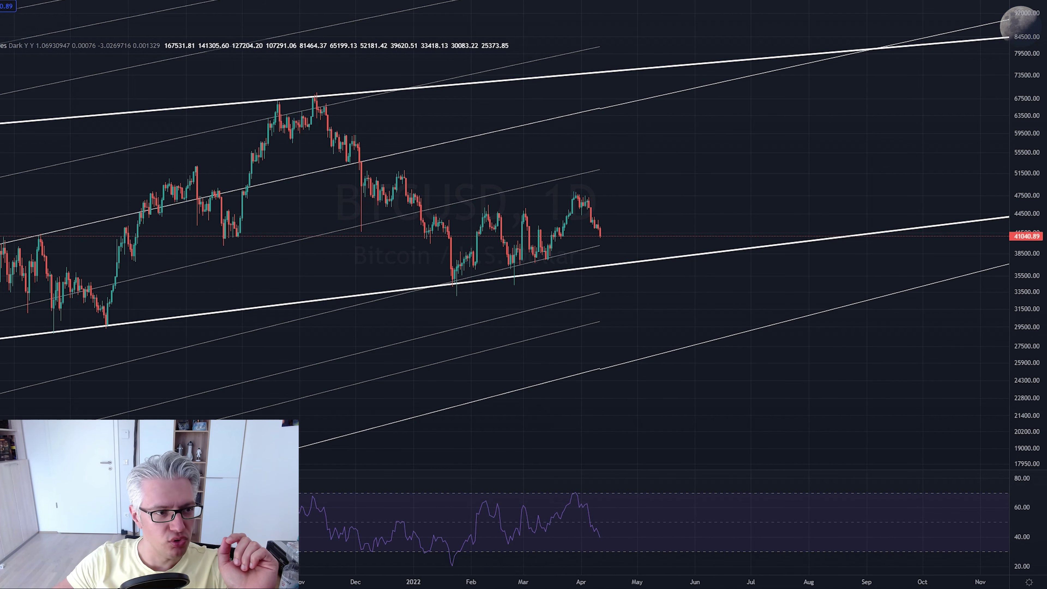
# - Draw a rising price trend line and a falling RSI line from mid-March, then begin a brush path
pyautogui.click(545, 263)
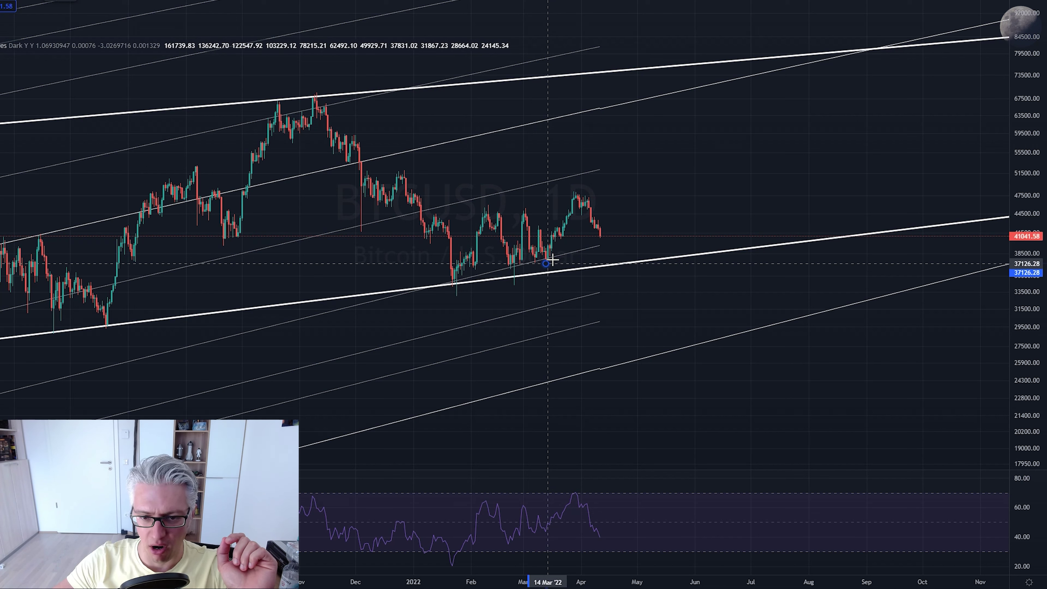
pyautogui.click(618, 227)
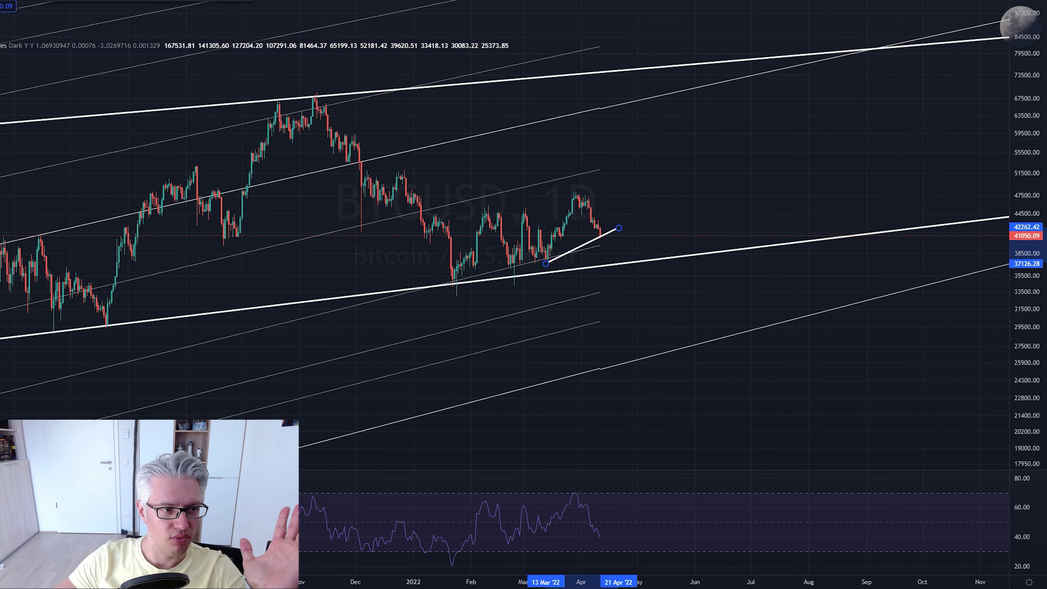
pyautogui.click(0, 15)
pyautogui.hotkey('alt', 't')
pyautogui.click(545, 534)
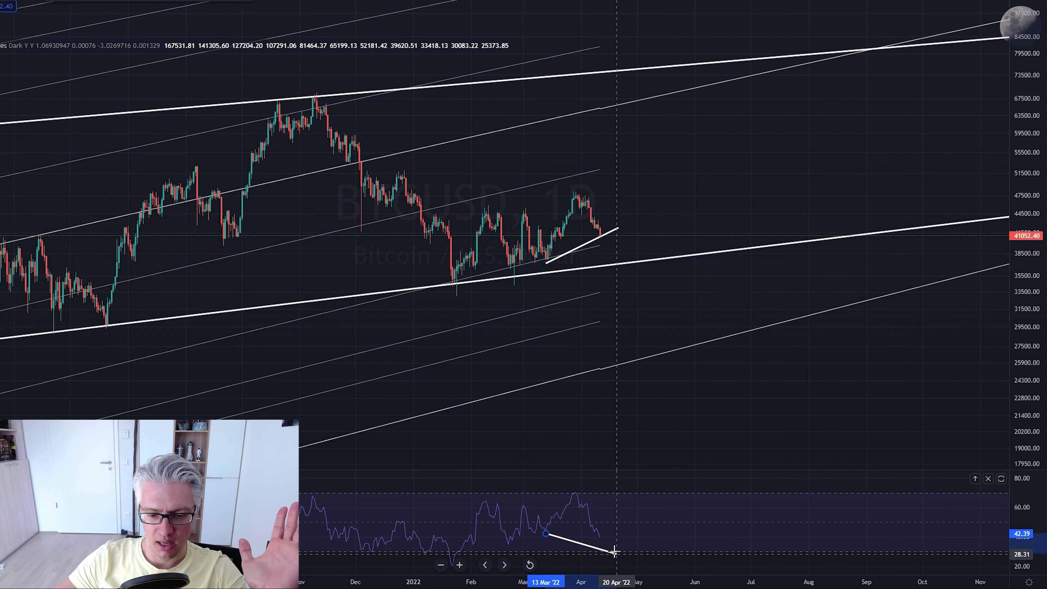
pyautogui.click(610, 540)
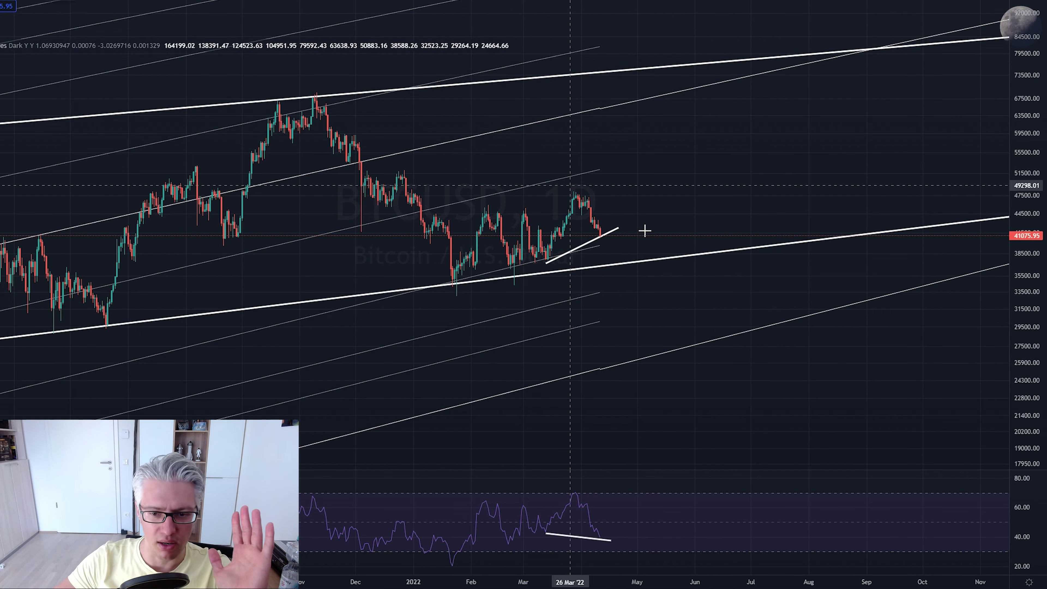
pyautogui.moveTo(601, 236)
pyautogui.mouseDown()
pyautogui.moveTo(665, 202)
pyautogui.moveTo(684, 161)
pyautogui.mouseUp()
# - Replace the old upward curve with a brush path dipping to support, then rising
pyautogui.moveTo(667, 170); pyautogui.dragTo(696, 158)
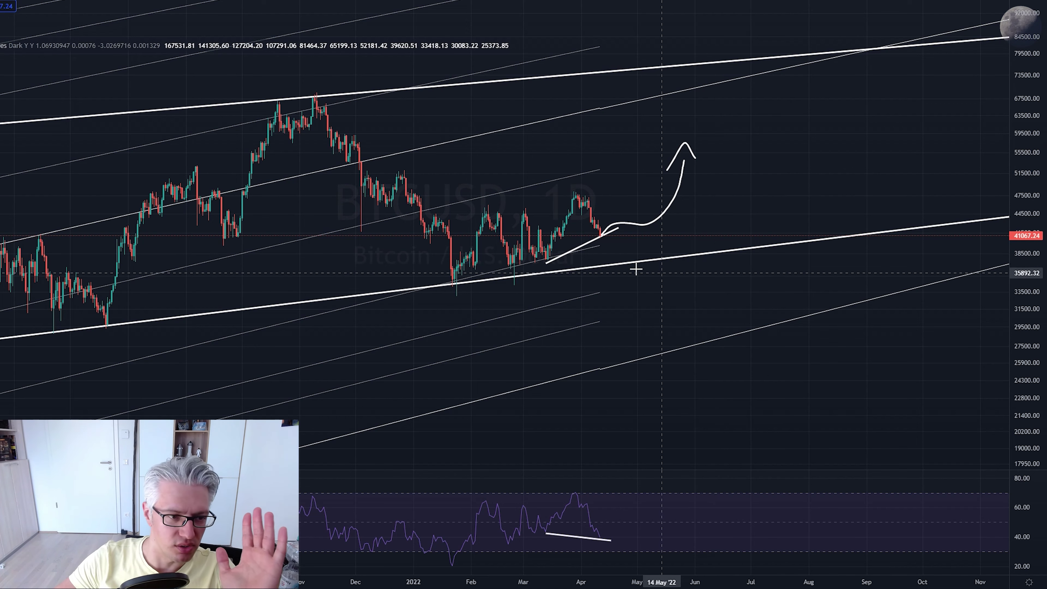
pyautogui.click(628, 230)
pyautogui.press('Delete')
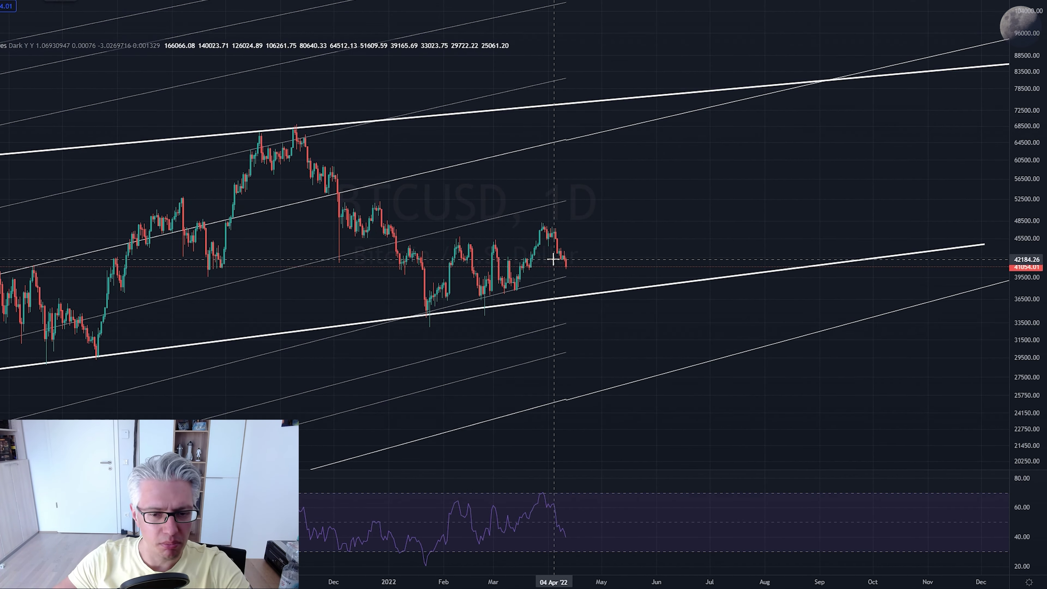
pyautogui.moveTo(553, 239); pyautogui.dragTo(571, 295)
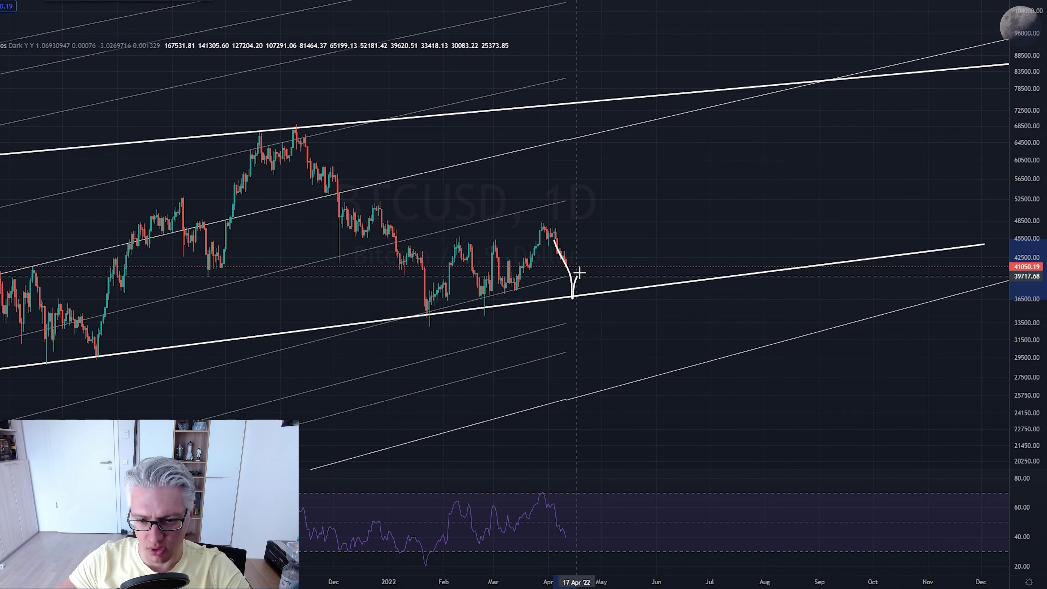
pyautogui.moveTo(610, 264)
pyautogui.mouseDown()
pyautogui.moveTo(662, 206)
pyautogui.moveTo(655, 201)
pyautogui.mouseUp()
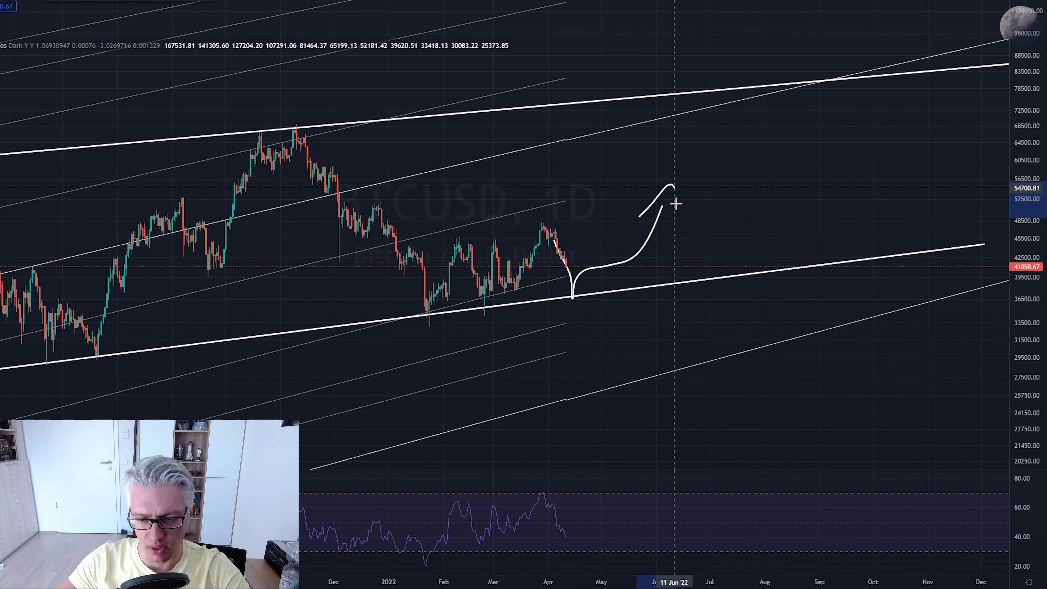
# - Remove the stray arrowhead and extend the path past the upper channel line toward 220,000
pyautogui.moveTo(775, 164); pyautogui.dragTo(668, 252)
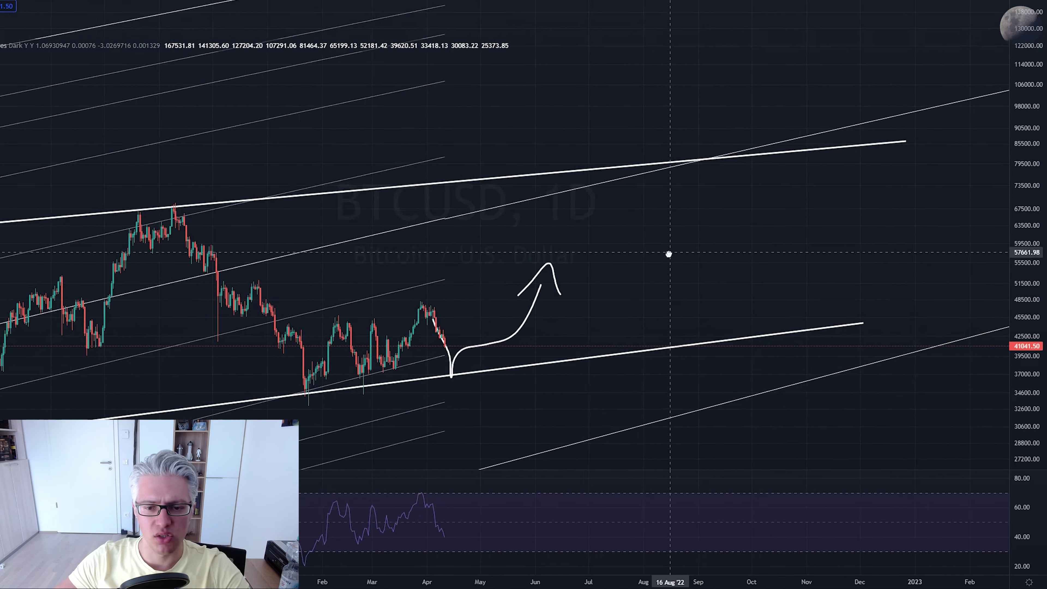
pyautogui.moveTo(1030, 90); pyautogui.dragTo(1030, 297)
pyautogui.scroll(-6, 949, 318)
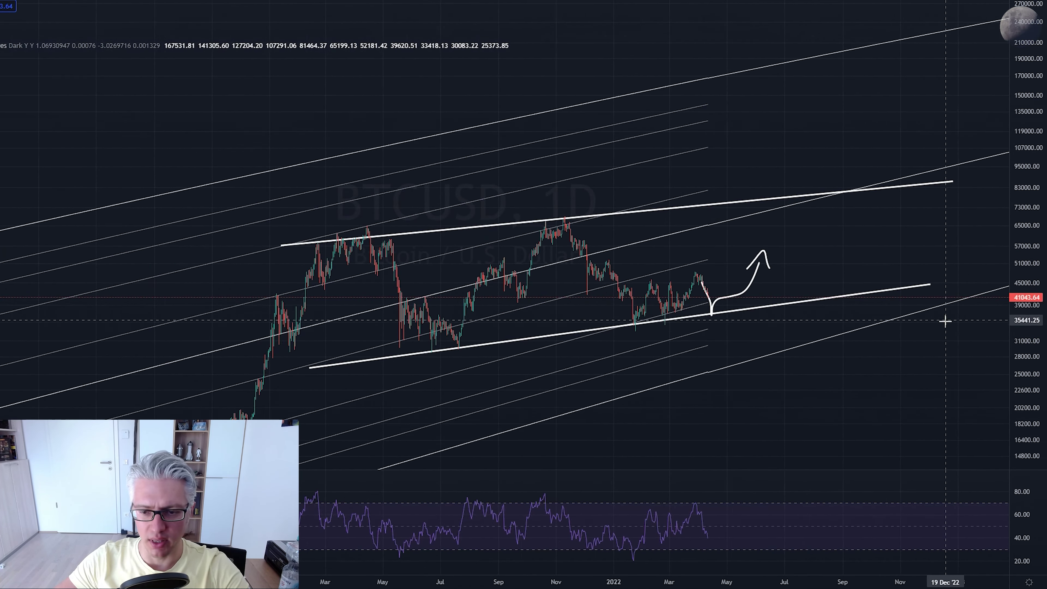
pyautogui.moveTo(897, 419); pyautogui.dragTo(675, 408)
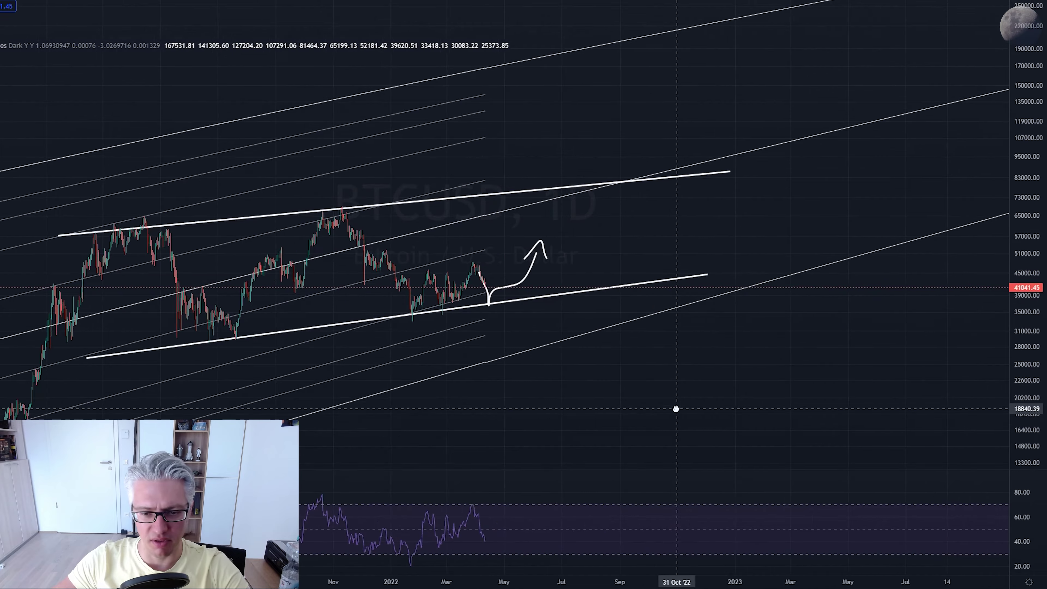
pyautogui.click(533, 254)
pyautogui.press('Delete')
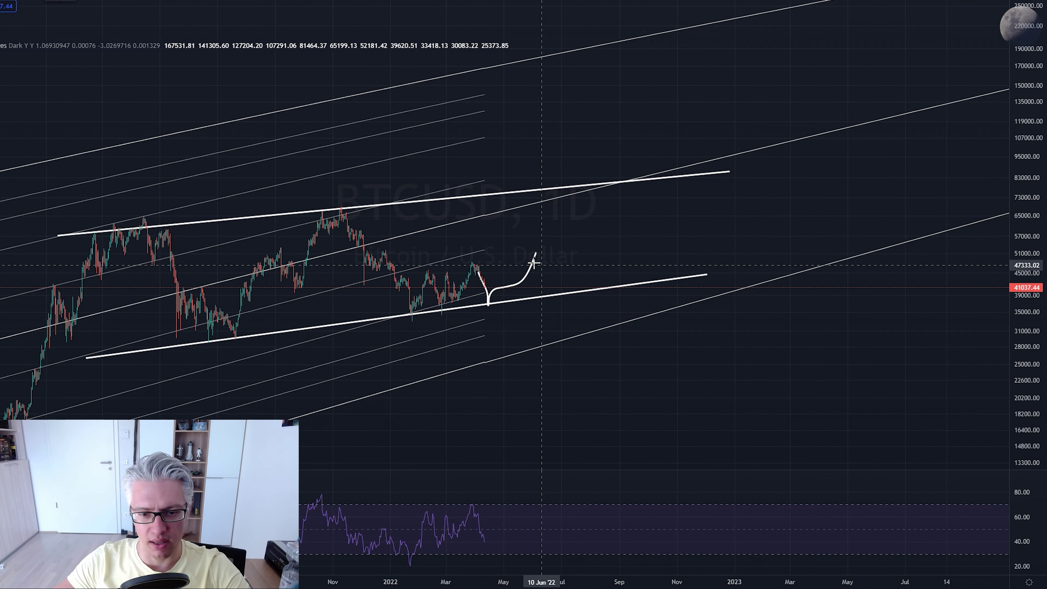
pyautogui.moveTo(536, 258); pyautogui.dragTo(563, 184)
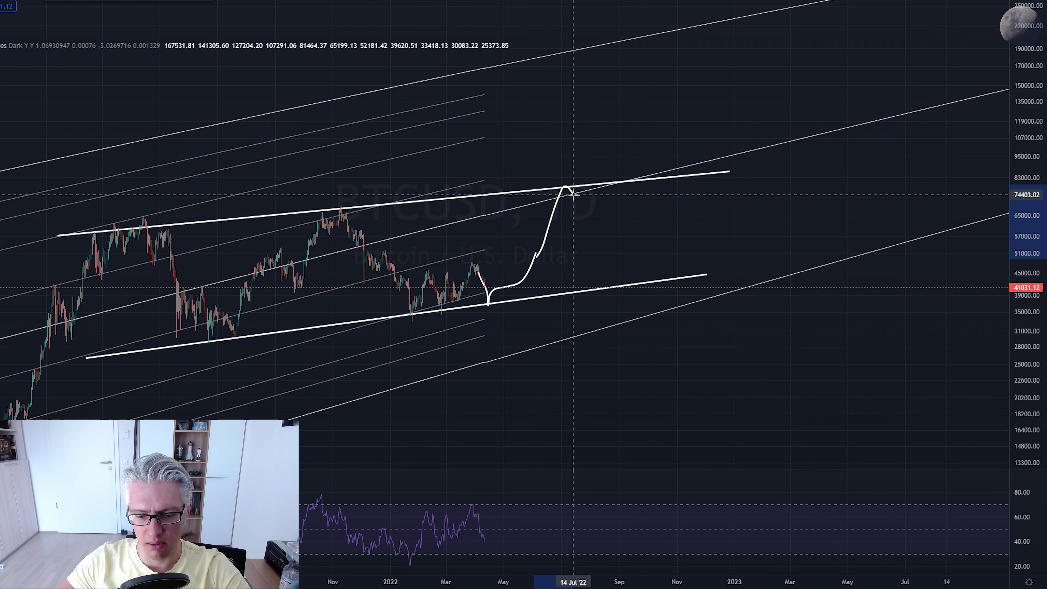
pyautogui.moveTo(623, 202)
pyautogui.mouseDown()
pyautogui.moveTo(668, 143)
pyautogui.moveTo(712, 22)
pyautogui.mouseUp()
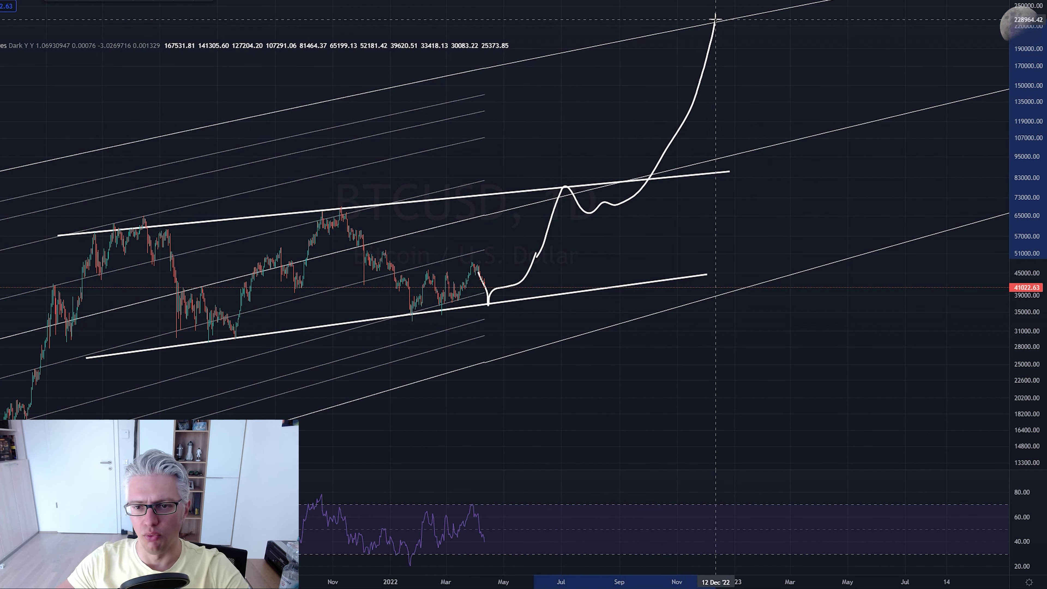
pyautogui.press('Escape')
pyautogui.moveTo(745, 115)
pyautogui.mouseDown()
pyautogui.moveTo(807, 138)
pyautogui.moveTo(810, 129)
pyautogui.mouseUp()
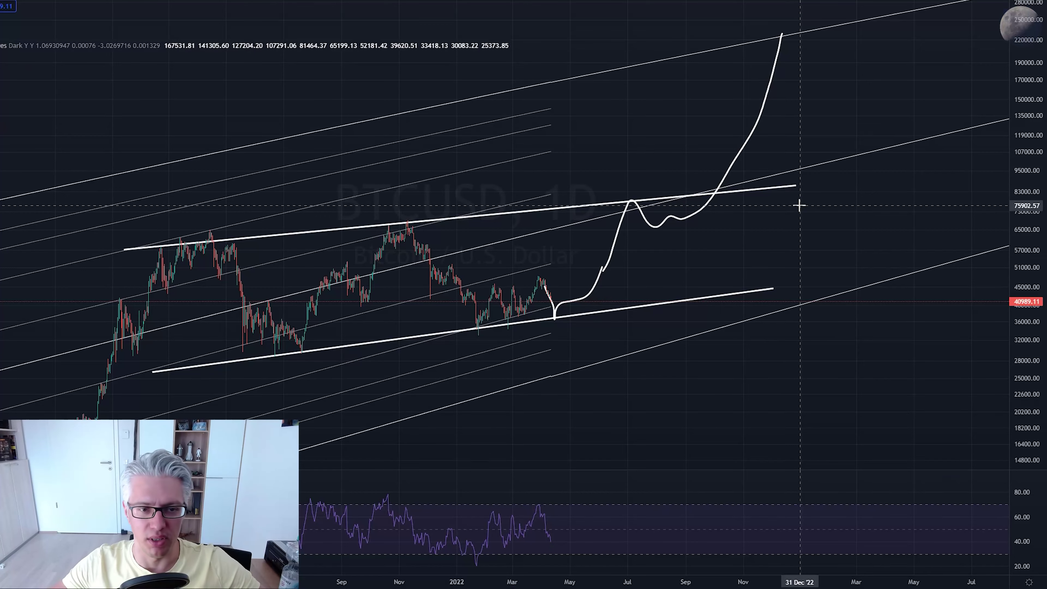
# - Open the U.S. Dollar Currency Index (DXY) chart from the All search results
pyautogui.write('DXY')
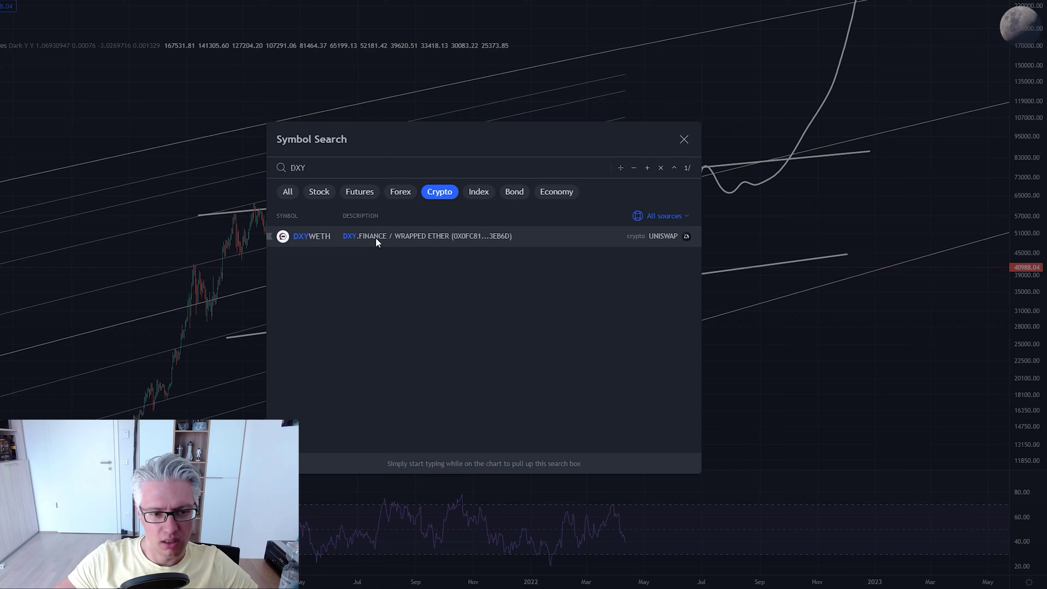
pyautogui.click(293, 190)
pyautogui.click(443, 238)
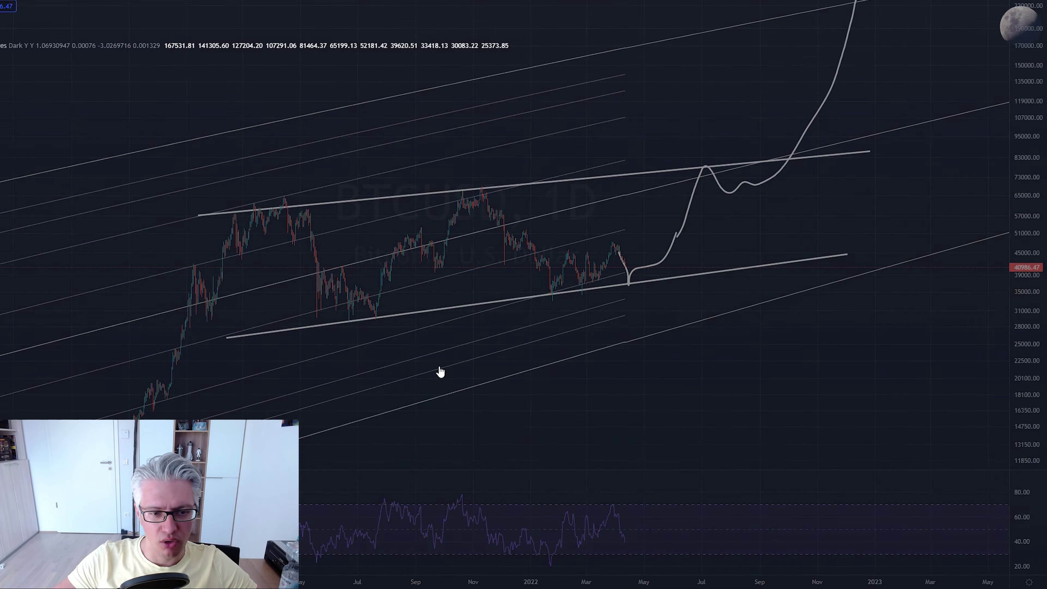
pyautogui.scroll(5, 662, 341)
pyautogui.moveTo(362, 350); pyautogui.dragTo(777, 360)
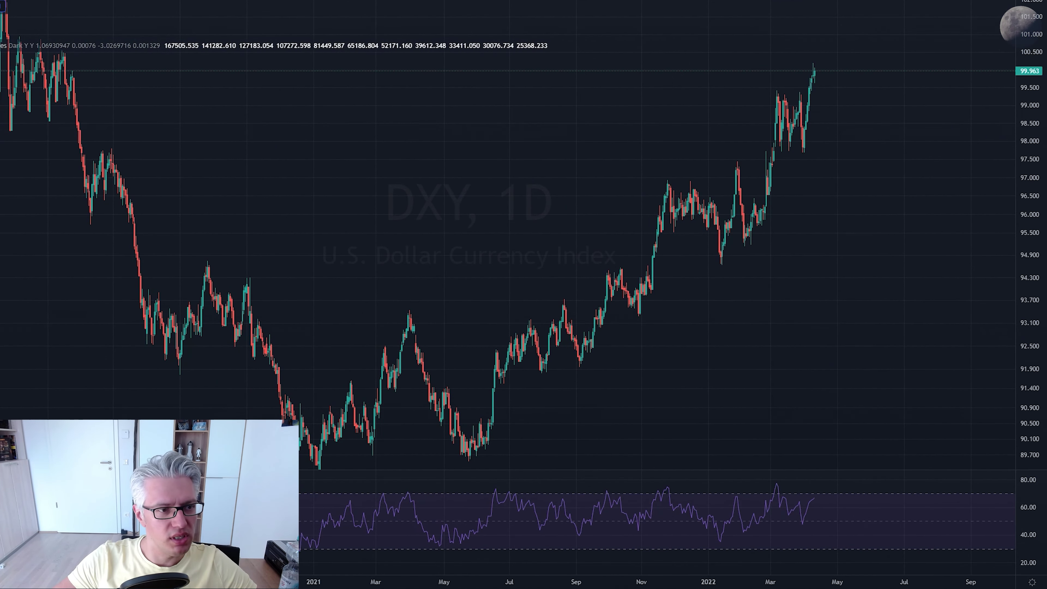
# - Set DXY to the weekly interval and hide the white channel lines indicator
pyautogui.click(8, 1)
pyautogui.click(49, 264)
pyautogui.scroll(6, 337, 304)
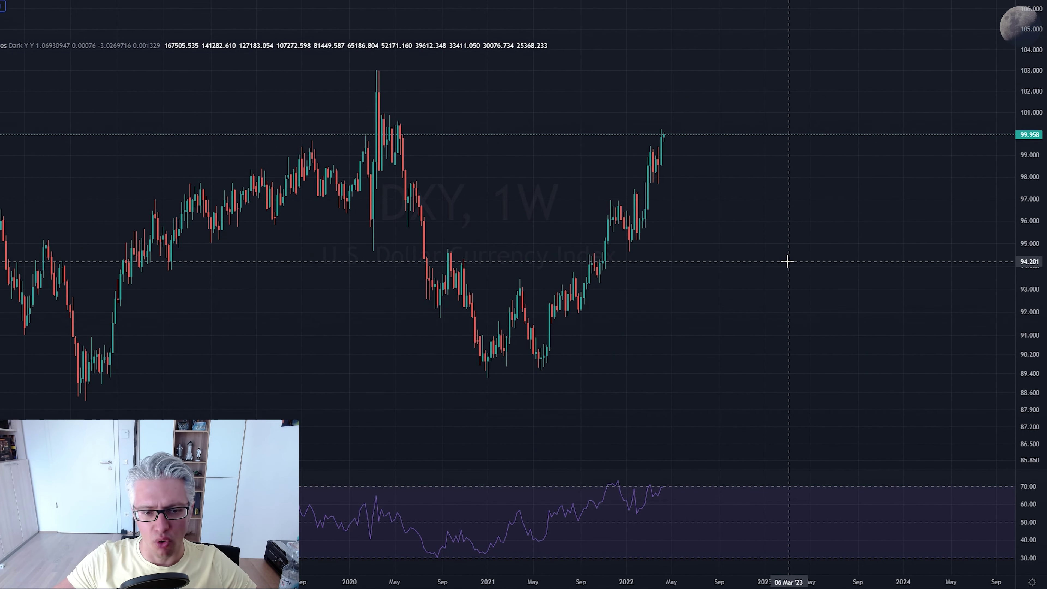
pyautogui.scroll(-3, 788, 261)
pyautogui.click(169, 46)
pyautogui.scroll(2, 275, 117)
# - Switch DXY to the 1-month interval and pan across the monthly candles
pyautogui.click(16, 1)
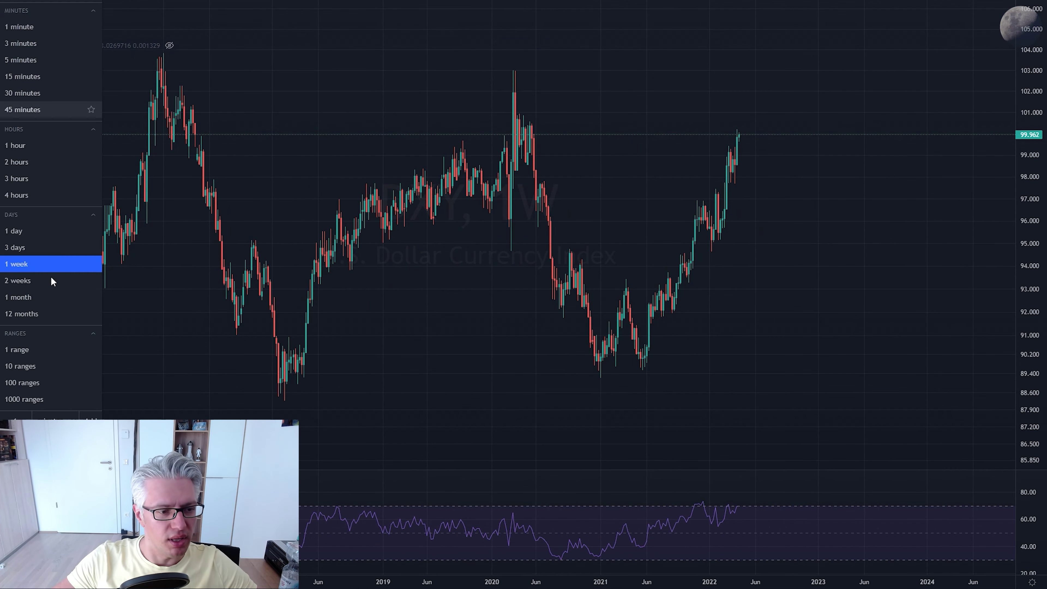
pyautogui.click(43, 297)
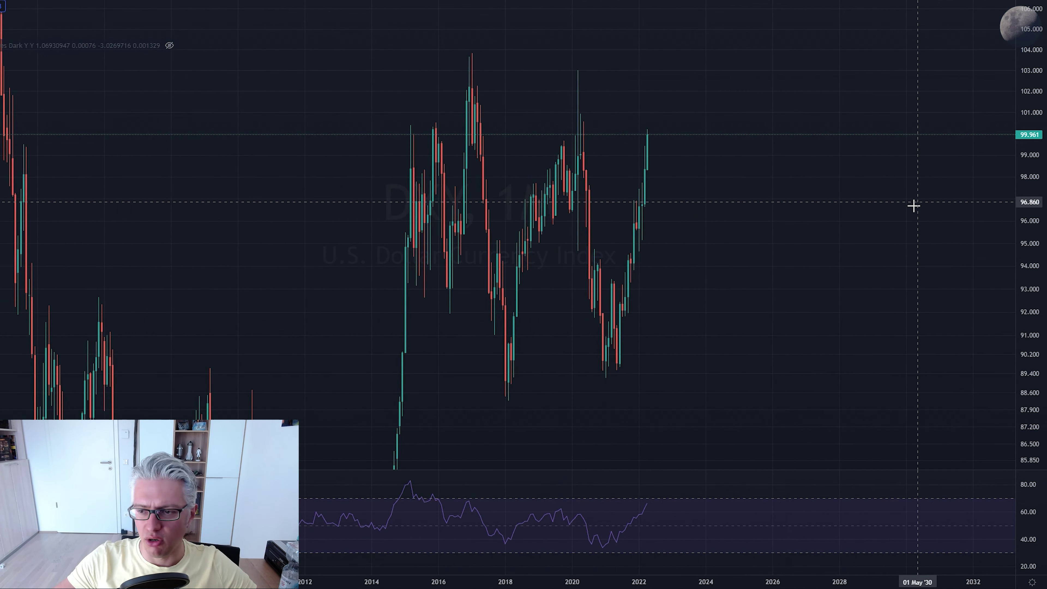
pyautogui.scroll(3, 825, 243)
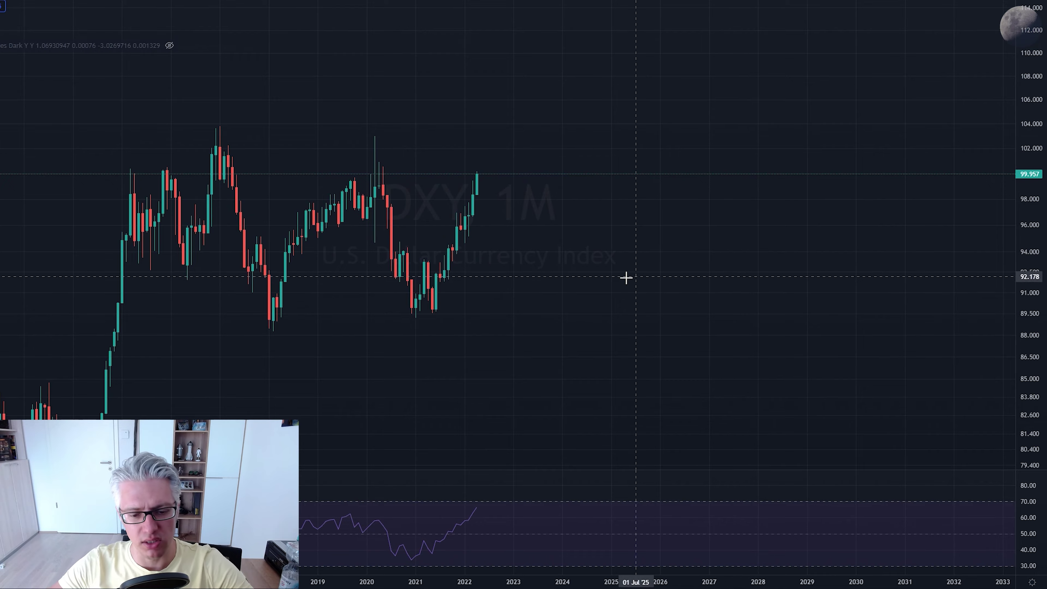
pyautogui.moveTo(613, 284); pyautogui.dragTo(898, 231)
pyautogui.moveTo(747, 187); pyautogui.dragTo(638, 231)
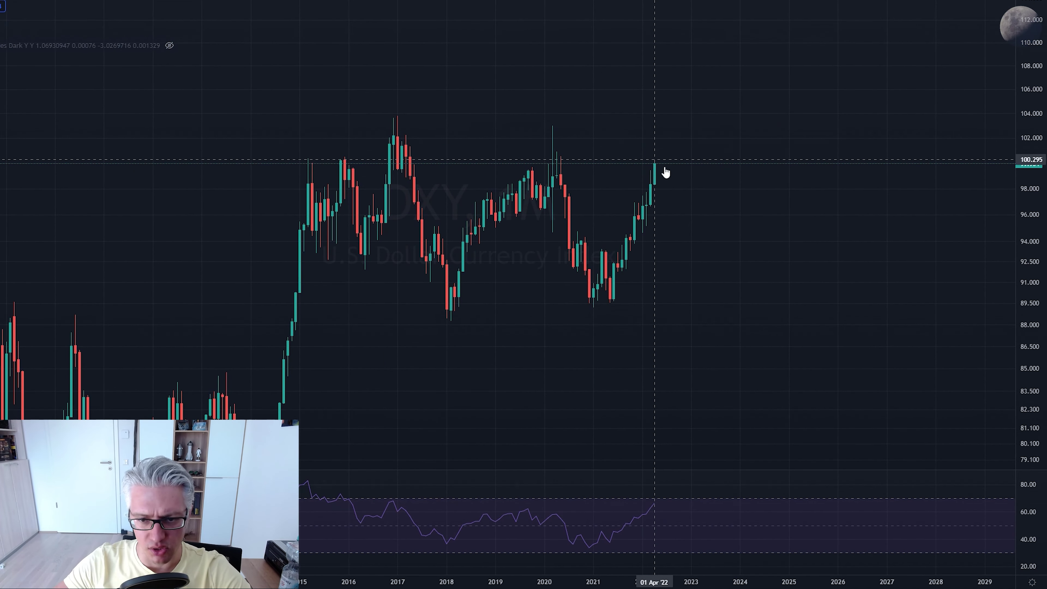
pyautogui.hscroll(-2, 763, 297)
pyautogui.scroll(2, 700, 280)
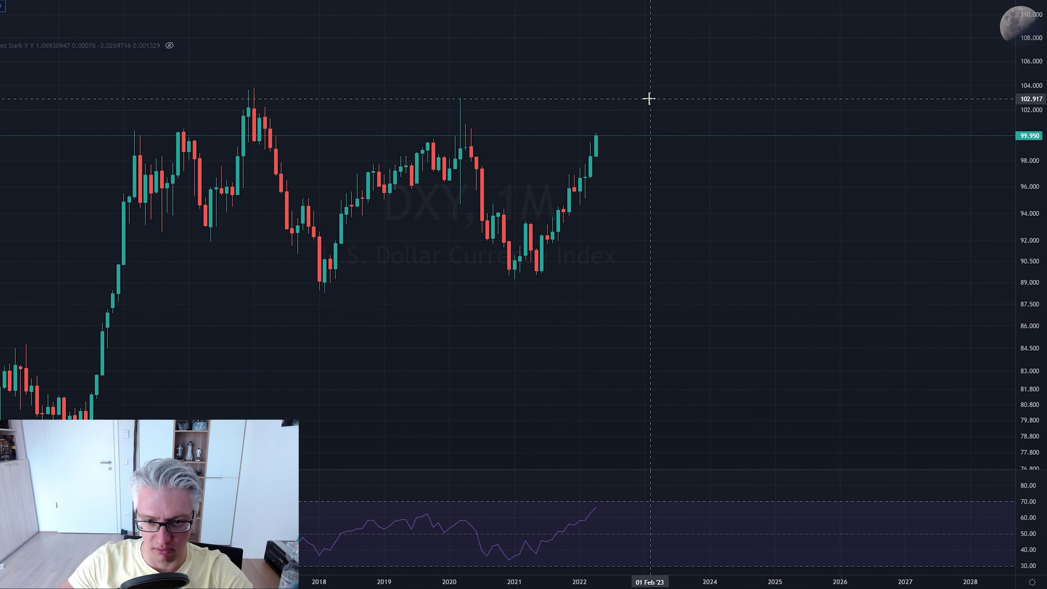
pyautogui.scroll(-2, 607, 153)
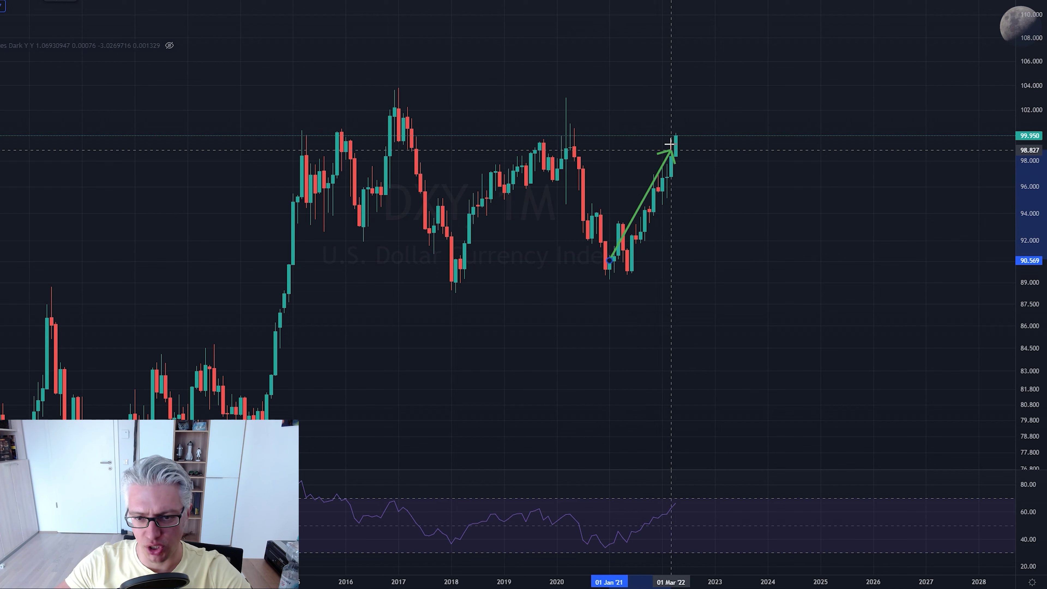
# - Draw and delete a temporary green arrow from the Jan 2021 low, then shift the candles left
pyautogui.click(679, 128)
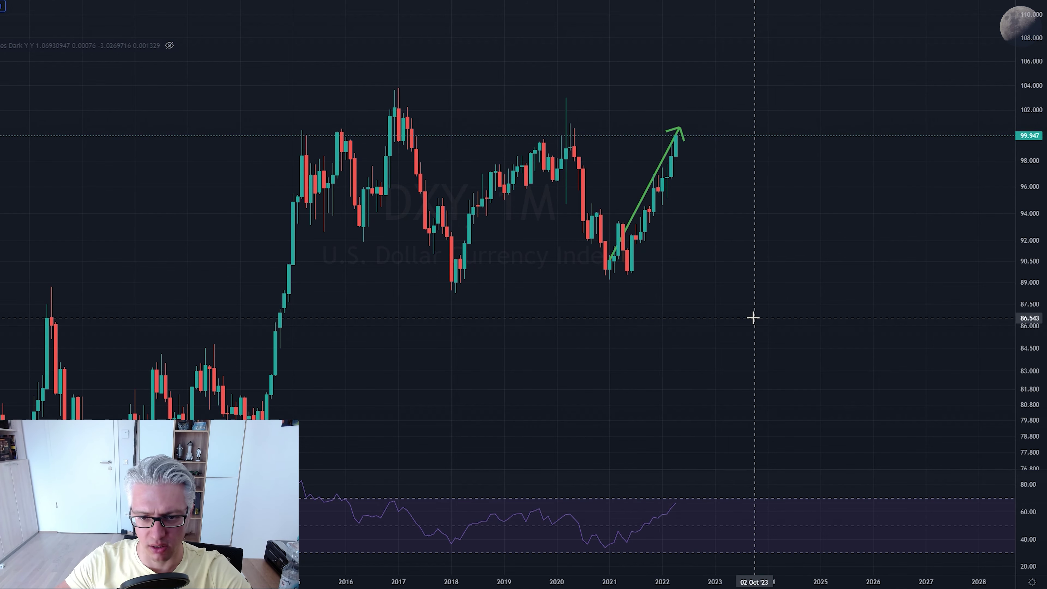
pyautogui.moveTo(753, 313); pyautogui.dragTo(808, 302)
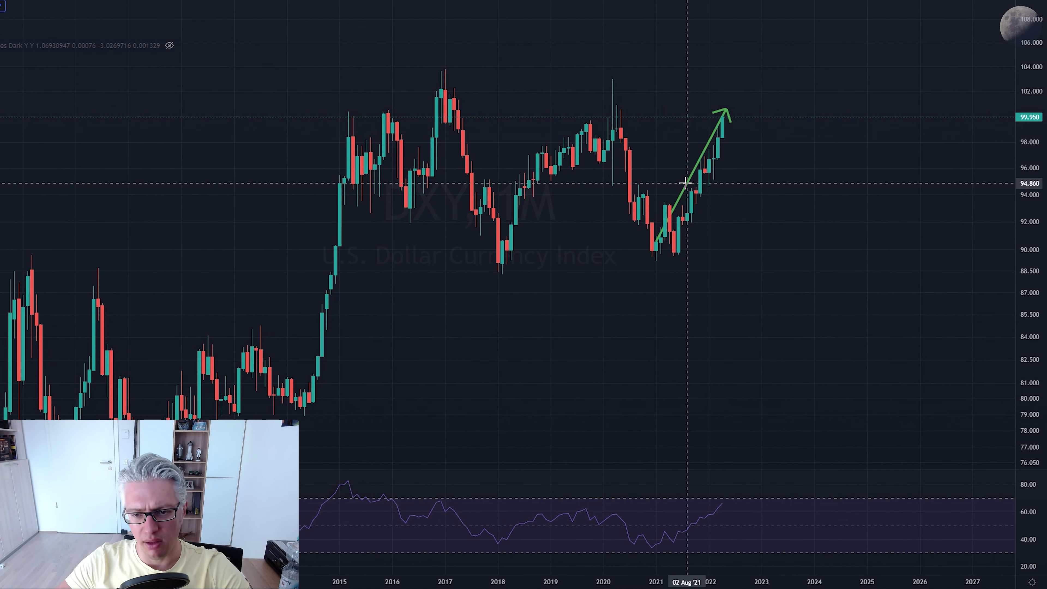
pyautogui.click(686, 185)
pyautogui.press('Delete')
pyautogui.moveTo(779, 339); pyautogui.dragTo(771, 339)
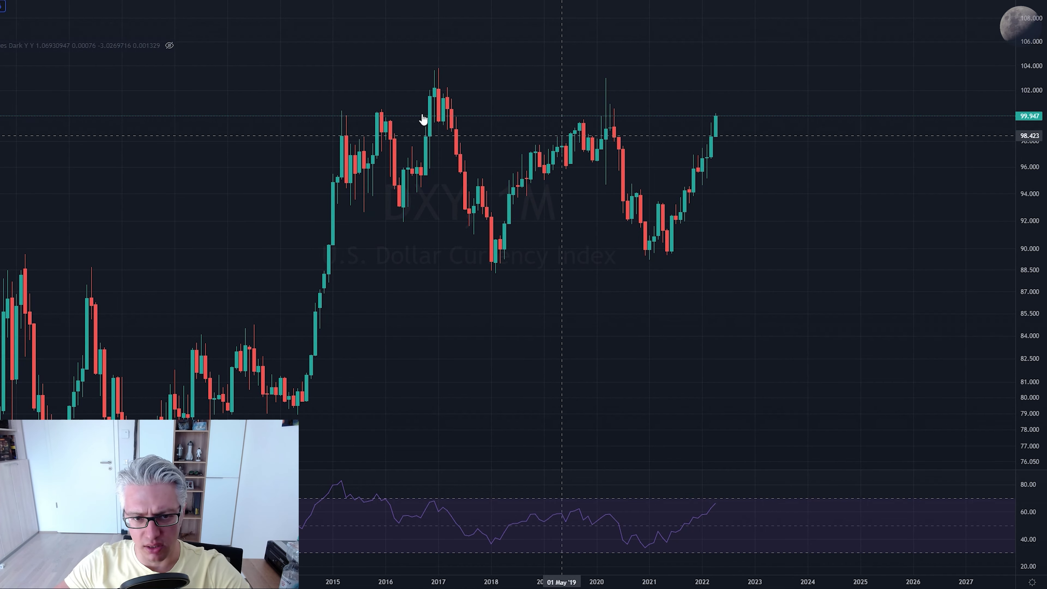
pyautogui.moveTo(804, 158); pyautogui.dragTo(760, 174)
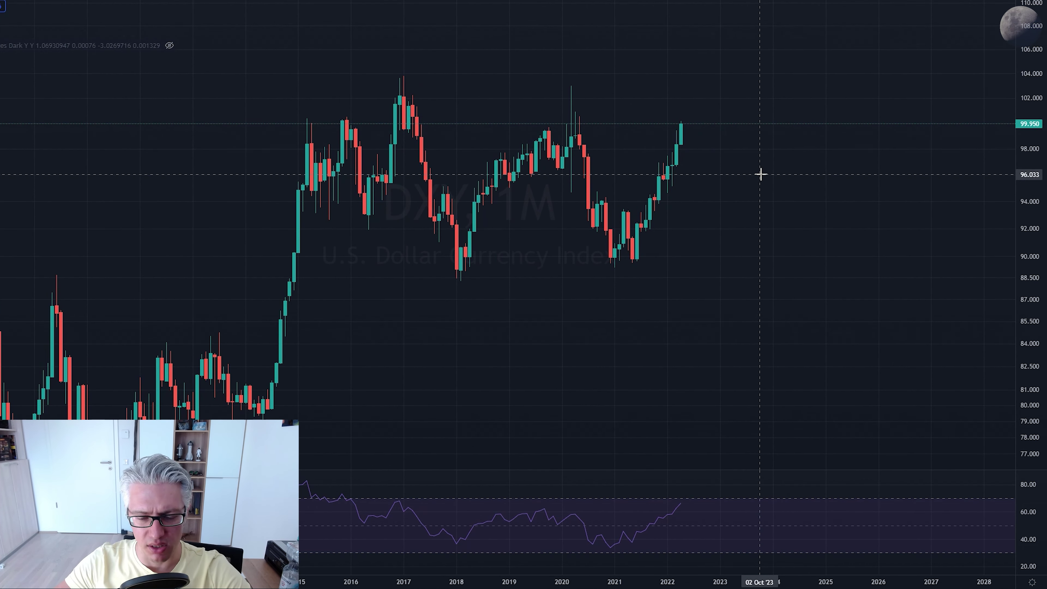